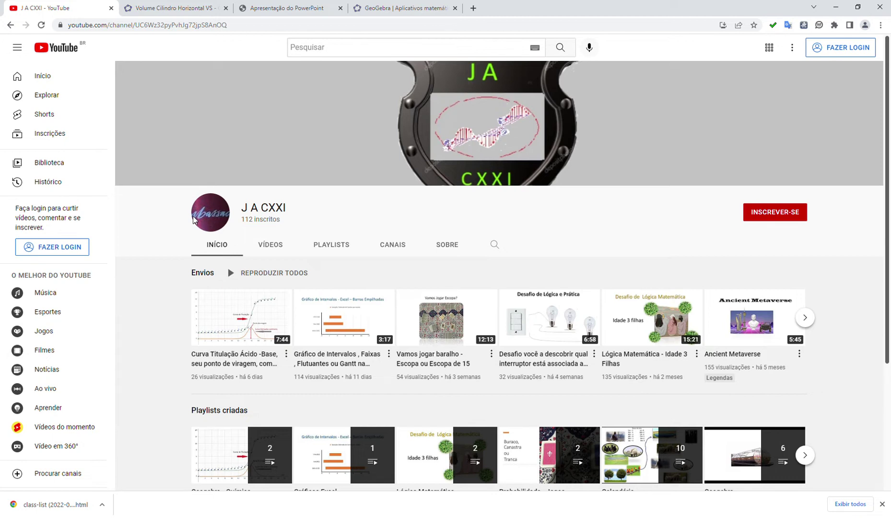
- Switch to the GeoGebra horizontal cylinder calculator and show the sliders φ, C and A in the graphics view
left_click(163, 9)
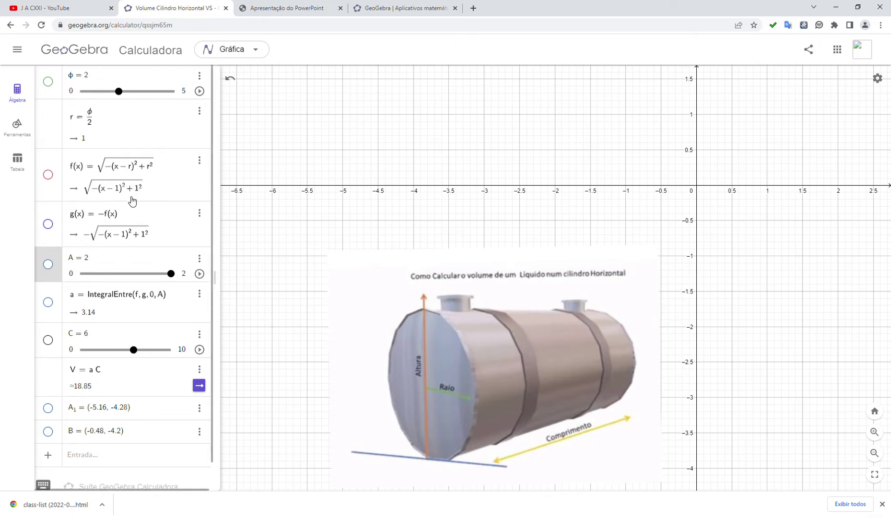
left_click(48, 83)
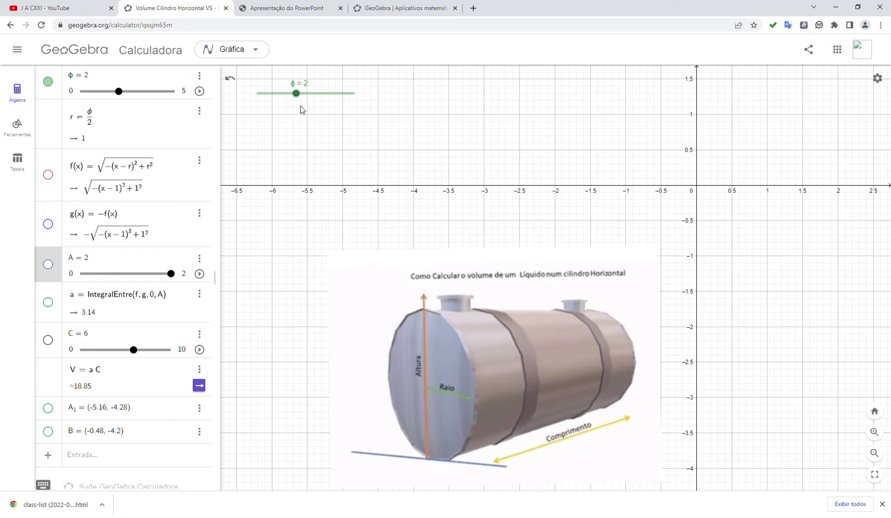
left_click(48, 341)
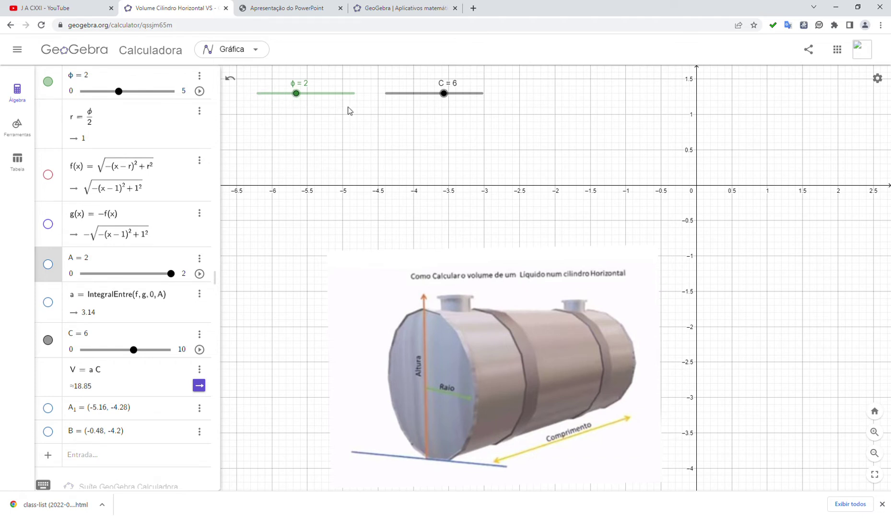
left_click(49, 266)
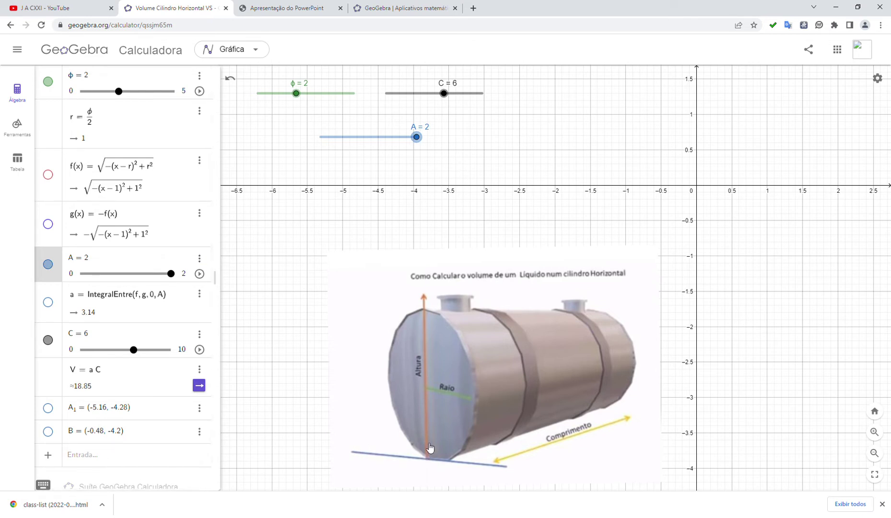
- Review the minimum and maximum limits in the settings of slider A, then close them
left_click(199, 258)
left_click(229, 289)
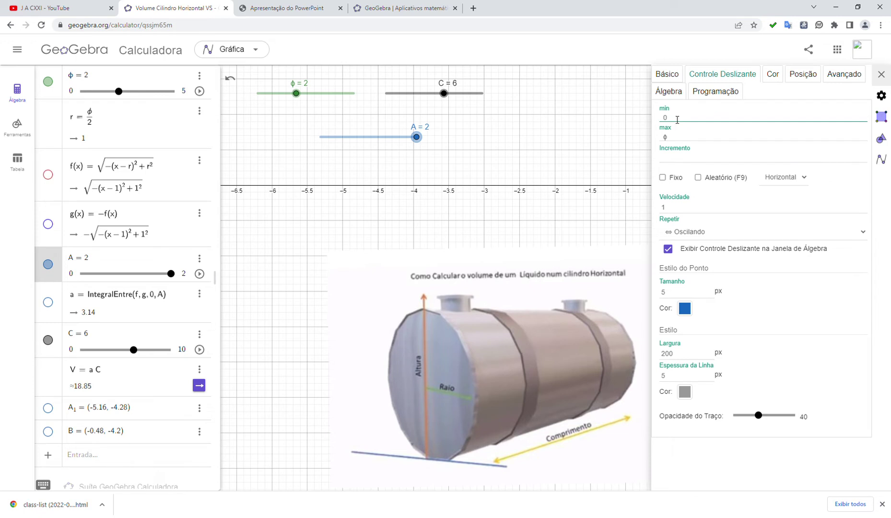
left_click(684, 138)
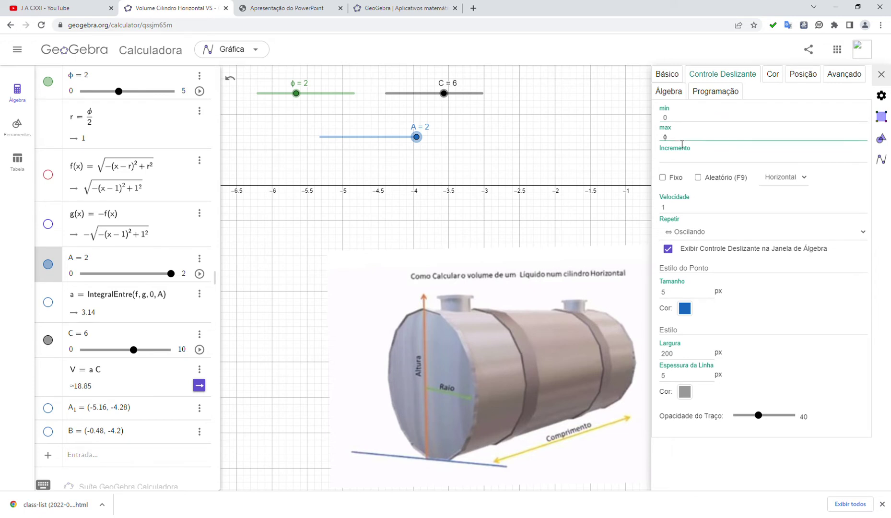
left_click(681, 120)
left_click(684, 139)
key("Return")
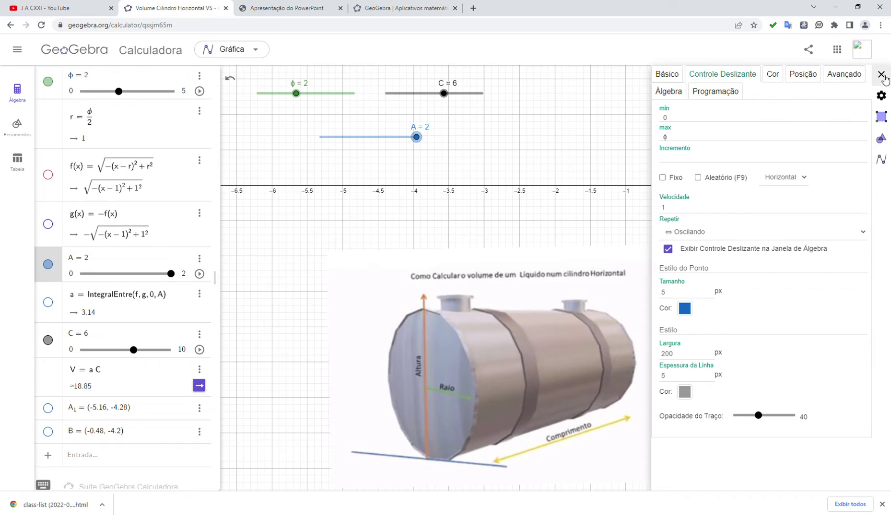
left_click(882, 75)
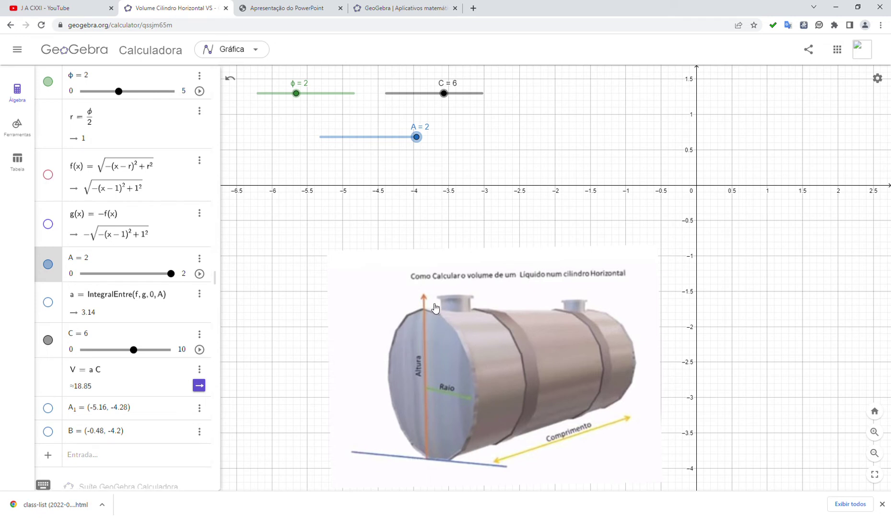
- Show the semicircles f and g and the shaded integral area a between them in the graph
left_click(50, 176)
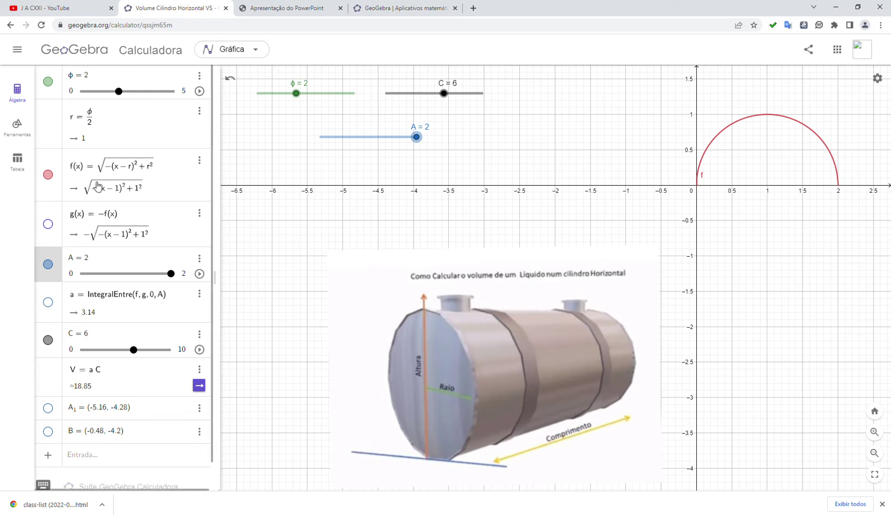
left_click(48, 224)
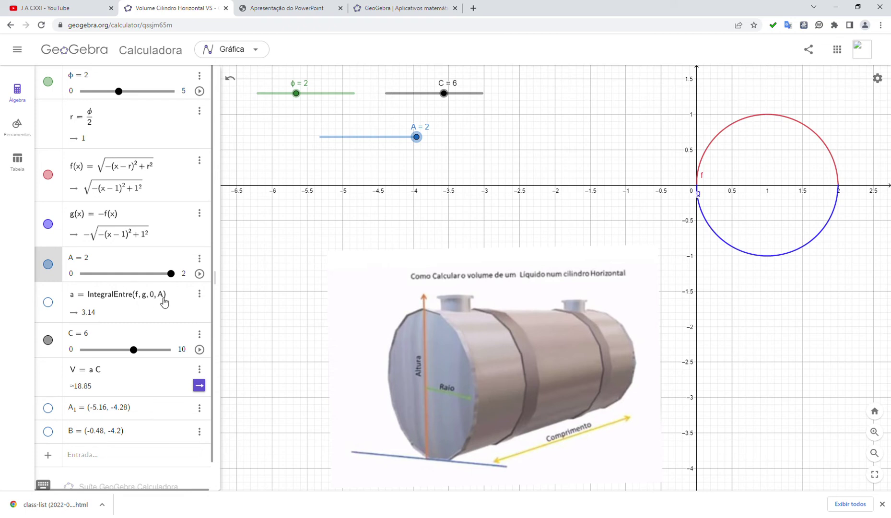
left_click(48, 303)
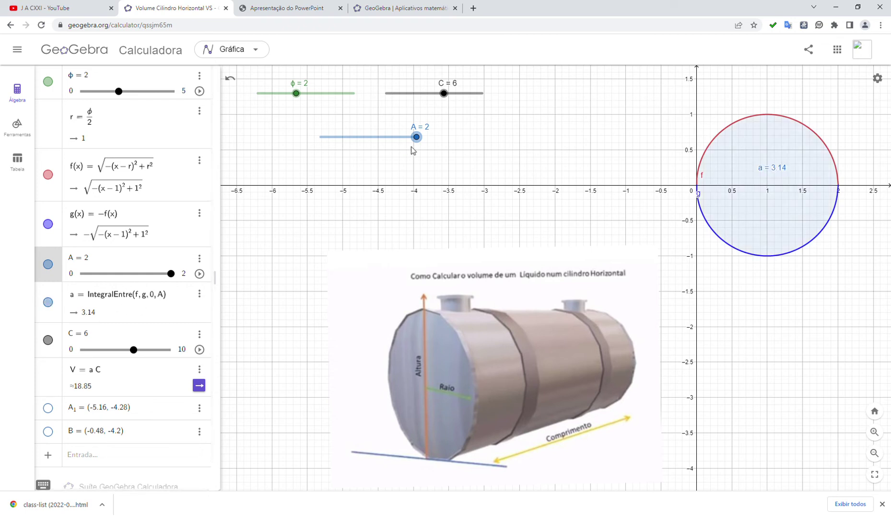
- Set the liquid height A to 0.9, the diameter φ to 2.9 and the length C to 10
left_click_drag(417, 138, 367, 143)
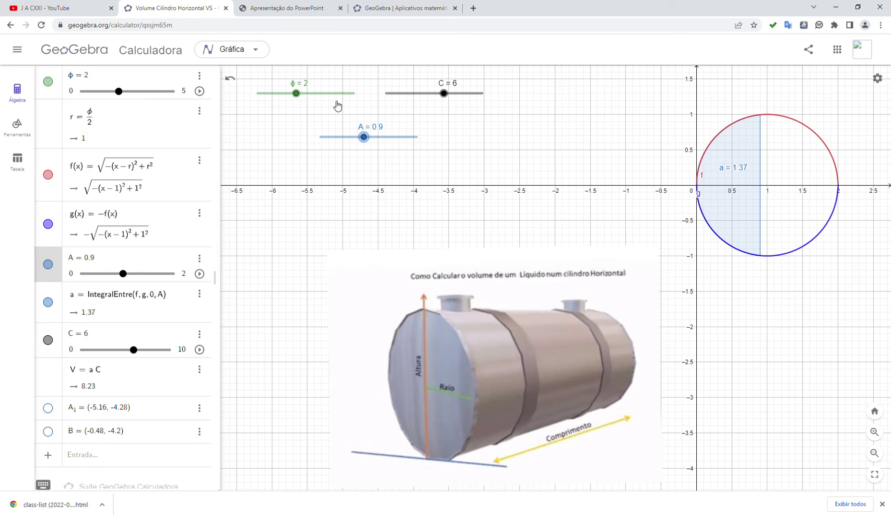
left_click_drag(298, 95, 316, 99)
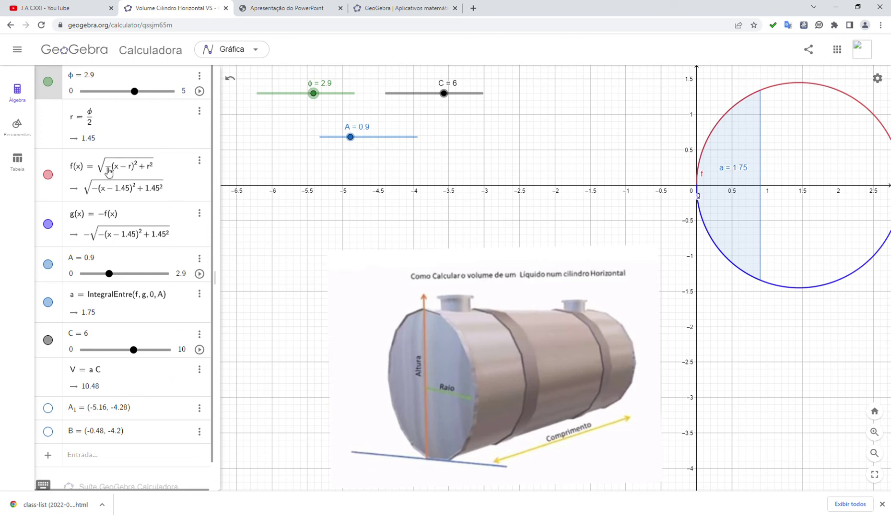
left_click_drag(135, 350, 167, 349)
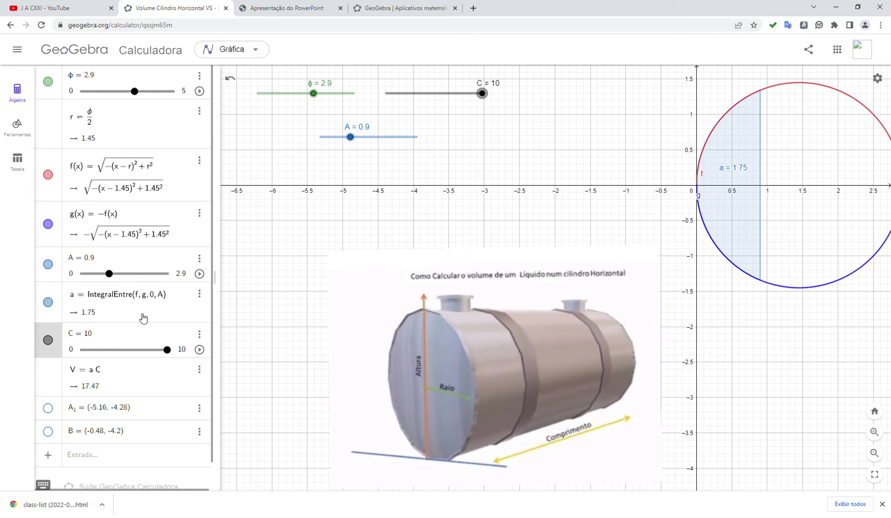
- Look up the argument syntax of the IntegralEntre command by entering "integralentre" in a new algebra row
left_click(82, 456)
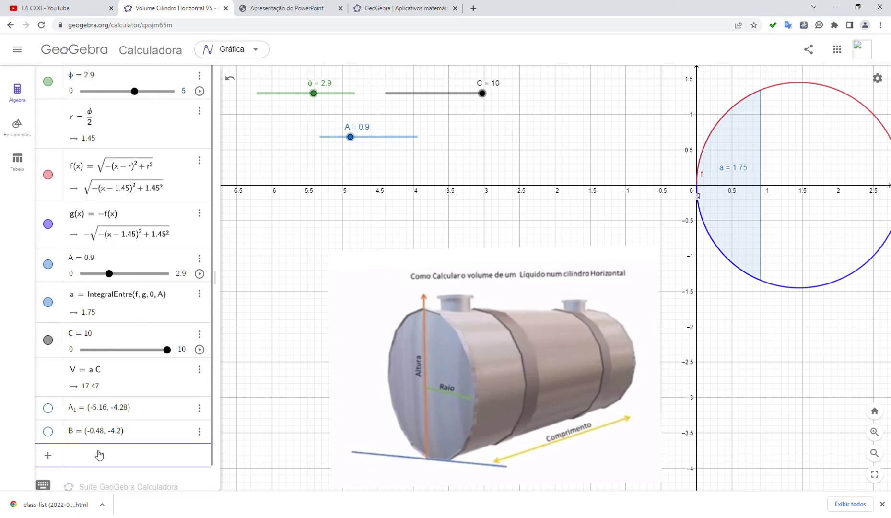
type("intr")
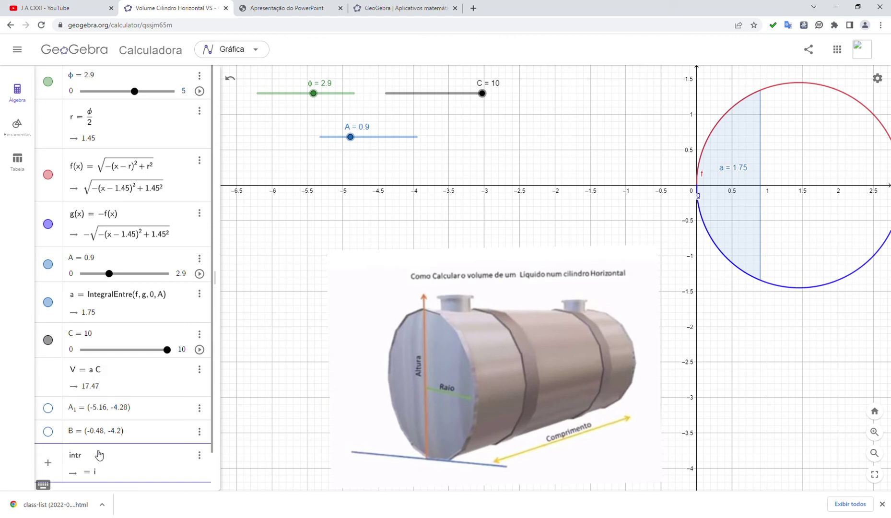
key("BackSpace")
type("egraleentre")
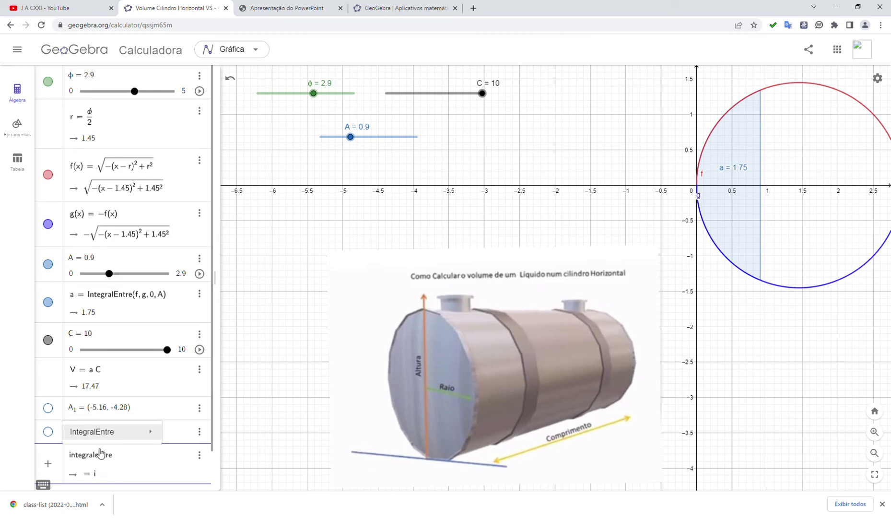
mouse_move(109, 432)
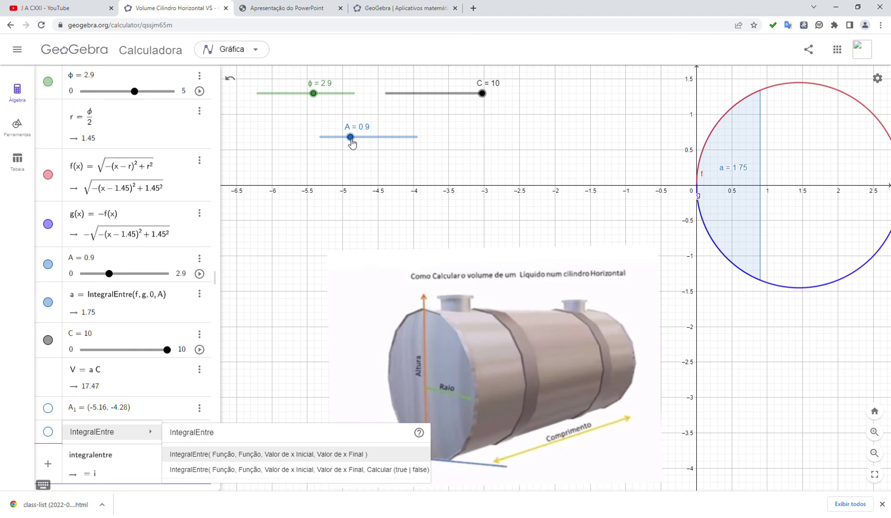
- Vary the liquid height A from 0.8 to 1.5 and bring the whole circle into view
left_click_drag(354, 140, 351, 141)
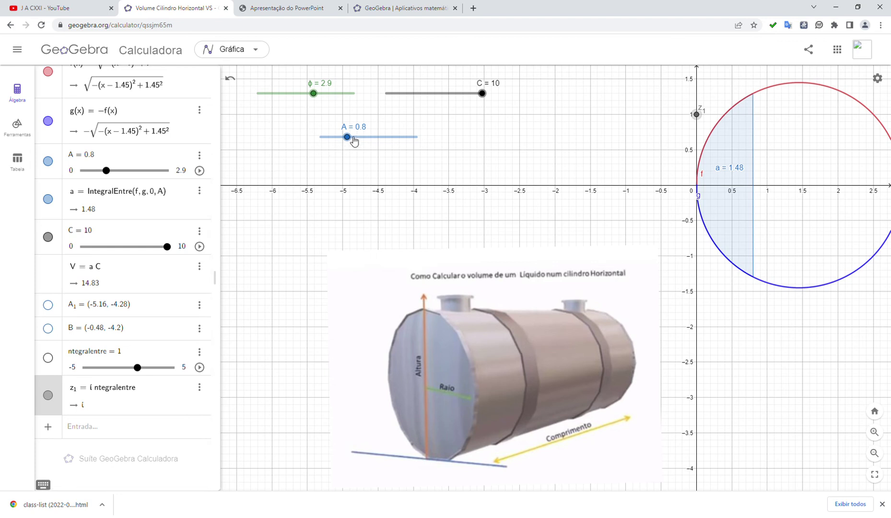
mouse_move(351, 140)
left_mouse_down()
mouse_move(341, 141)
mouse_move(374, 143)
left_mouse_up()
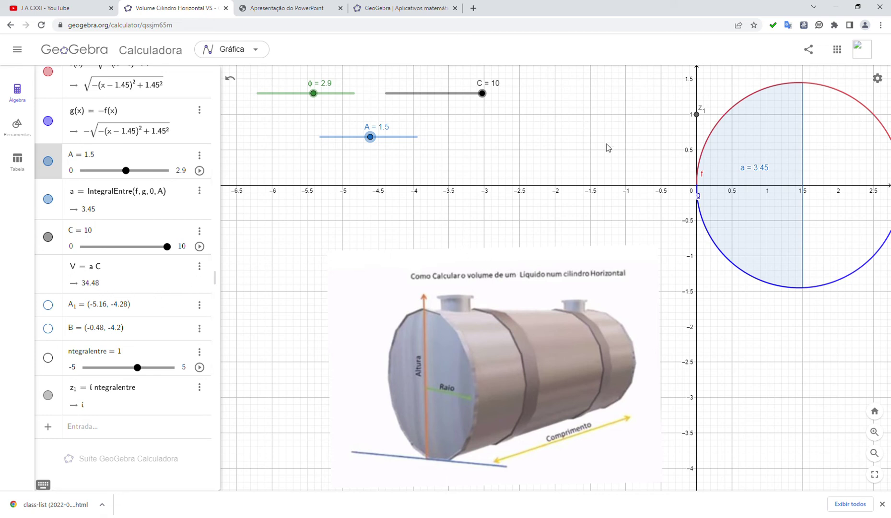
scroll(303, 407, "down", 1)
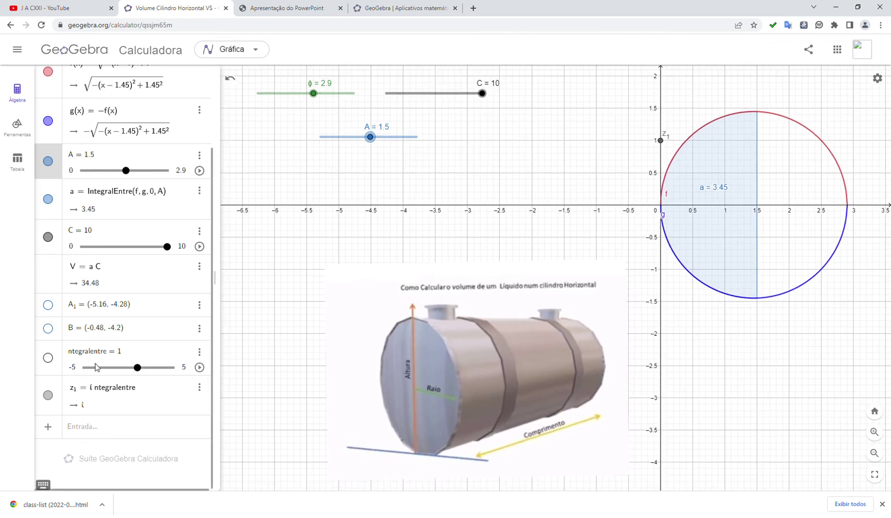
- Show the tank image's corner points, hide point z₁, and try moving A₁ before placing it at about (-5.48, -4.4)
left_click(48, 305)
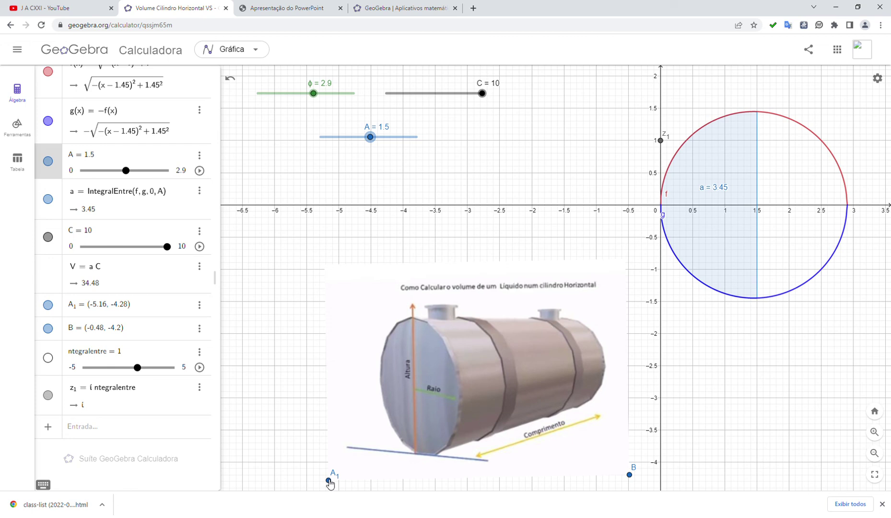
left_click_drag(328, 481, 619, 314)
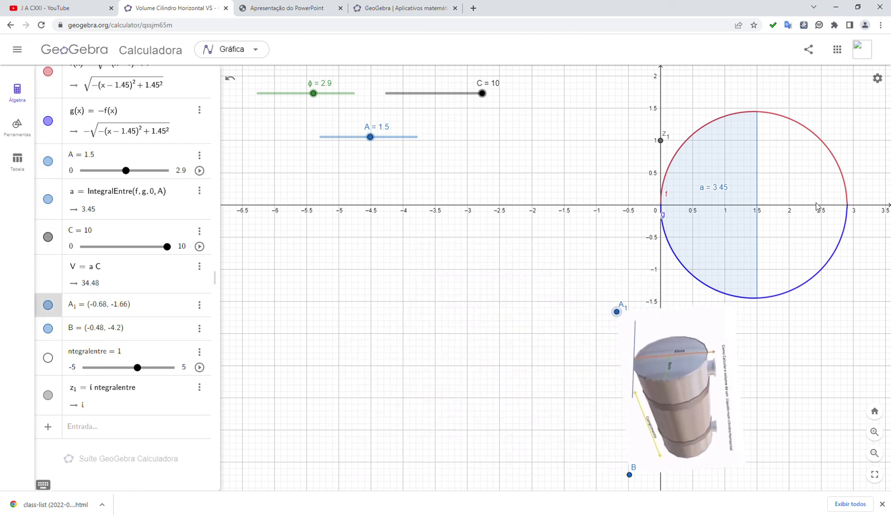
left_click(49, 396)
left_click_drag(617, 312, 308, 489)
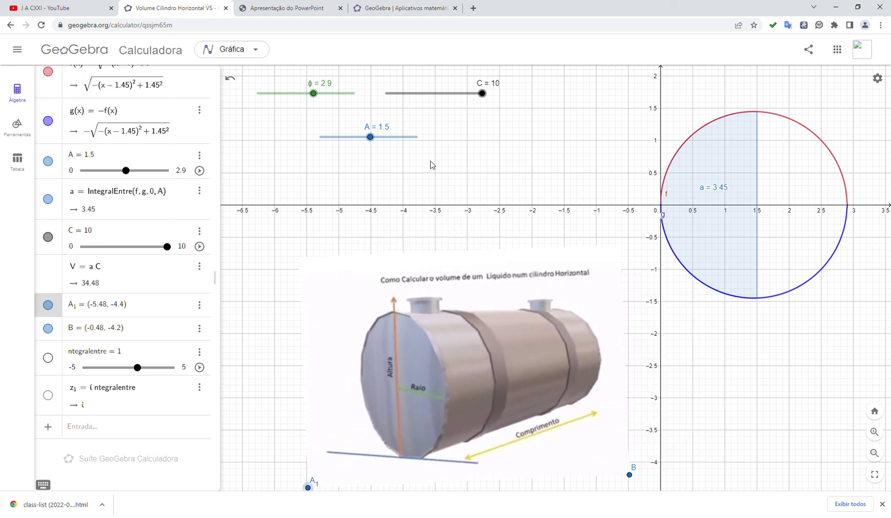
- Vary the liquid height A to 1.7, then 0.2, and finally set it to 0.4
left_click_drag(378, 144, 385, 144)
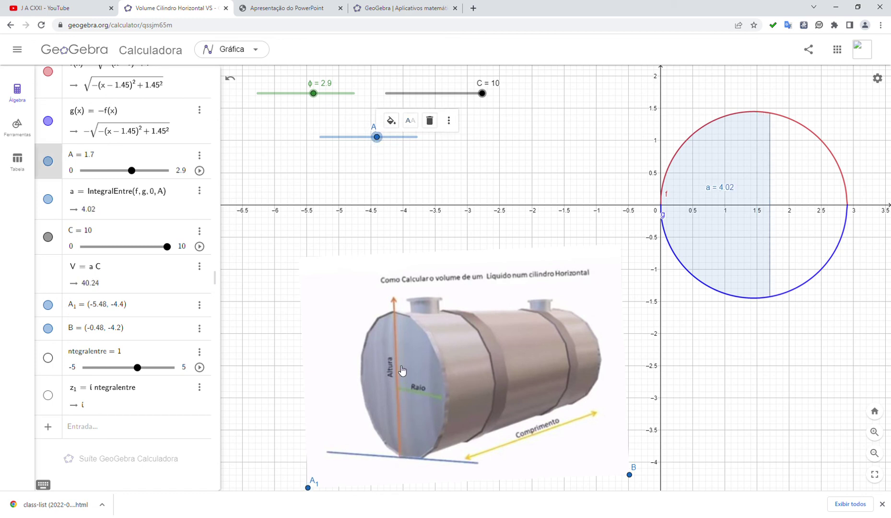
mouse_move(378, 137)
left_mouse_down()
mouse_move(312, 150)
mouse_move(333, 143)
left_mouse_up()
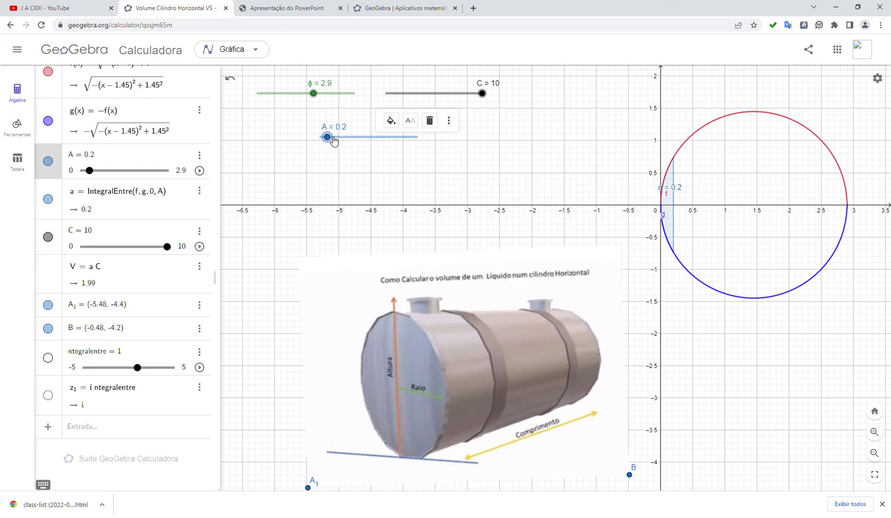
left_click_drag(334, 142, 339, 144)
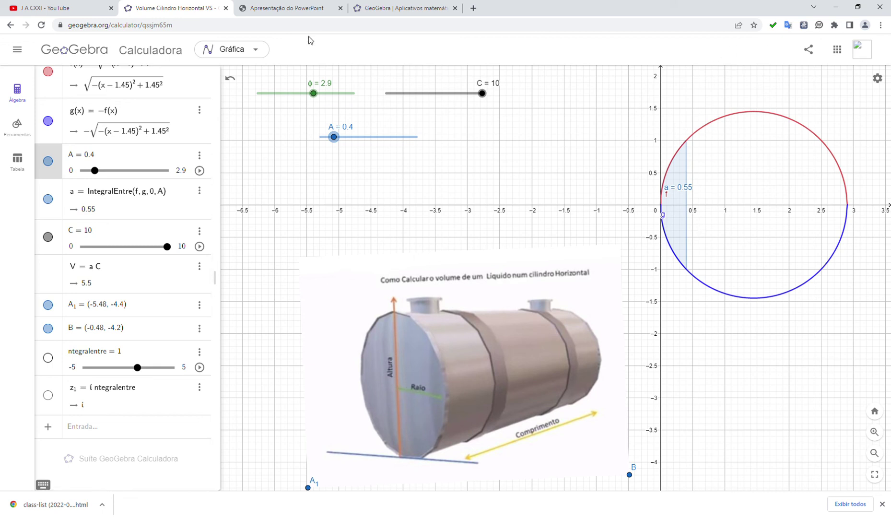
- Switch to the credits PDF to view the channel and music links
left_click(295, 13)
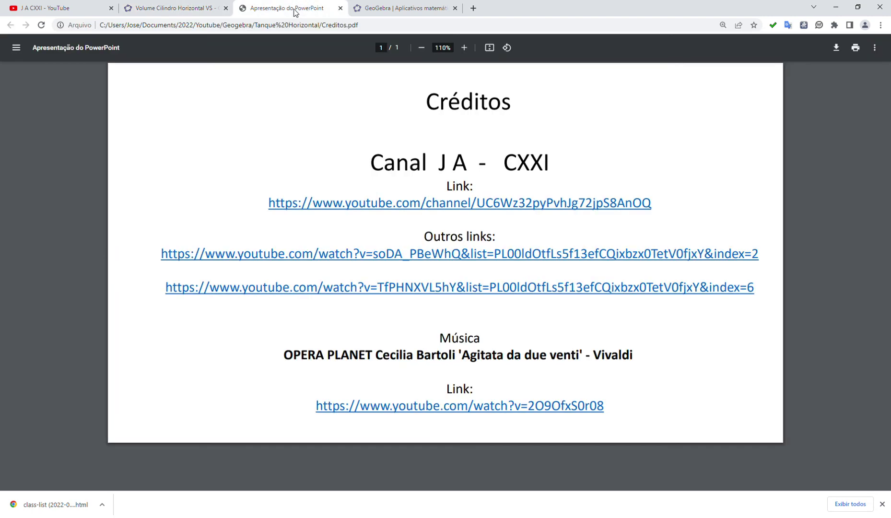